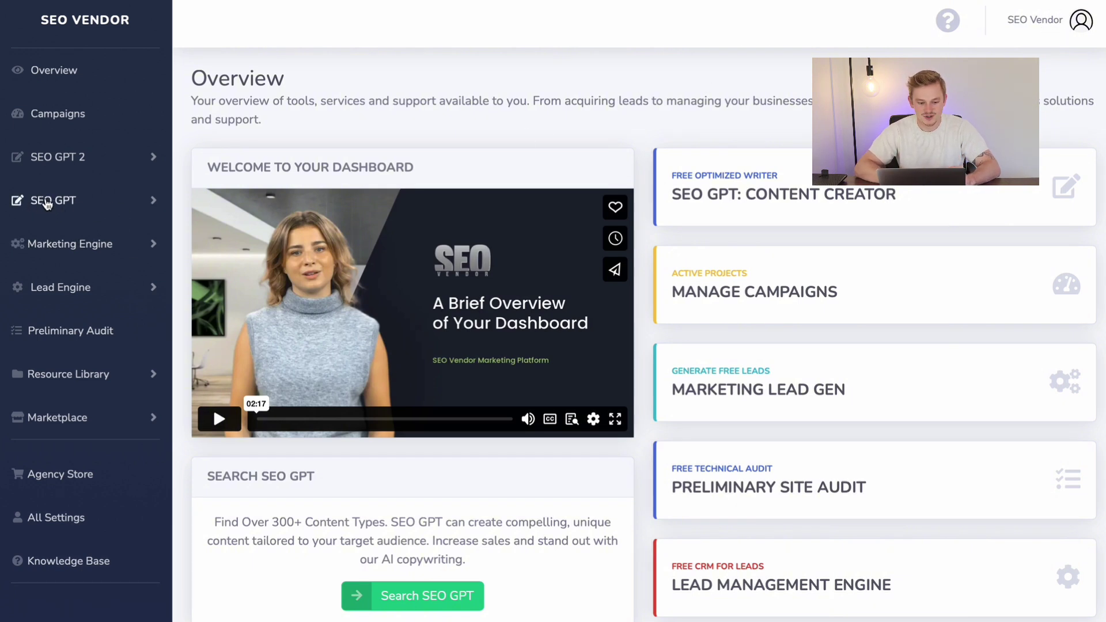
Open the Product Optimization card from the SEO GPT All content types overview.
{"action": "left_click", "coordinate": [48, 205]}
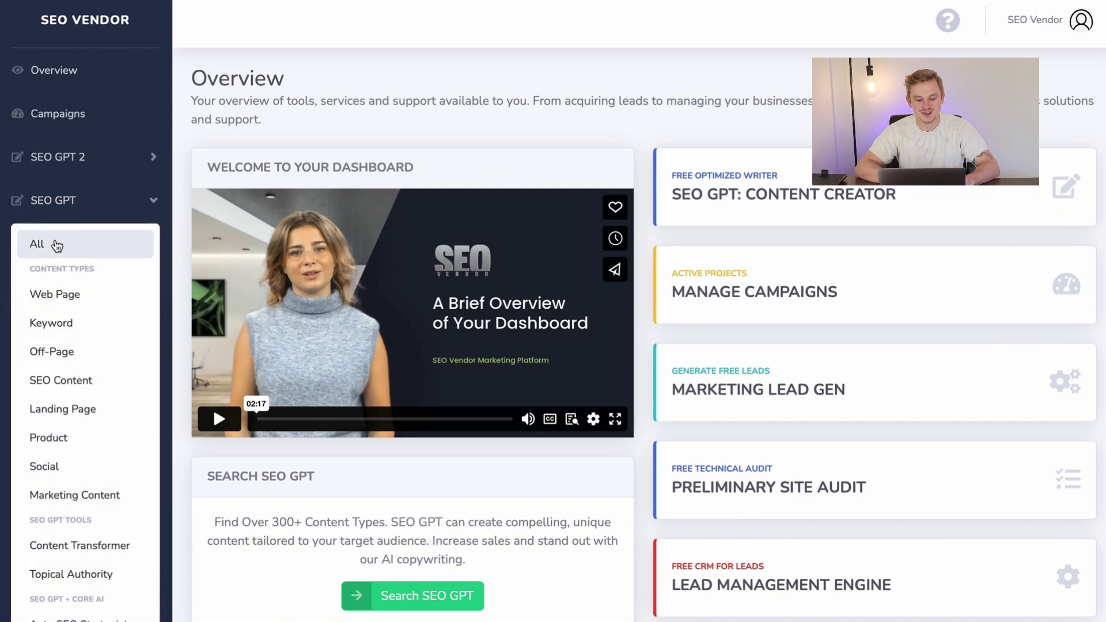
{"action": "left_click", "coordinate": [56, 246]}
{"action": "scroll", "coordinate": [699, 370], "scroll_direction": "down", "scroll_amount": 2}
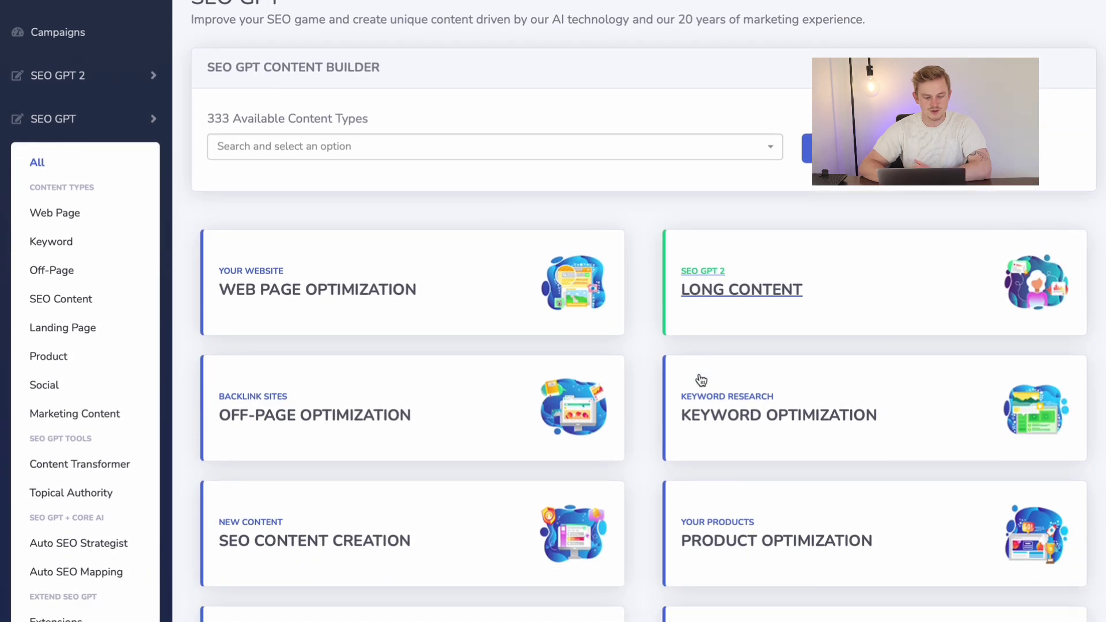
{"action": "scroll", "coordinate": [701, 379], "scroll_direction": "down", "scroll_amount": 2}
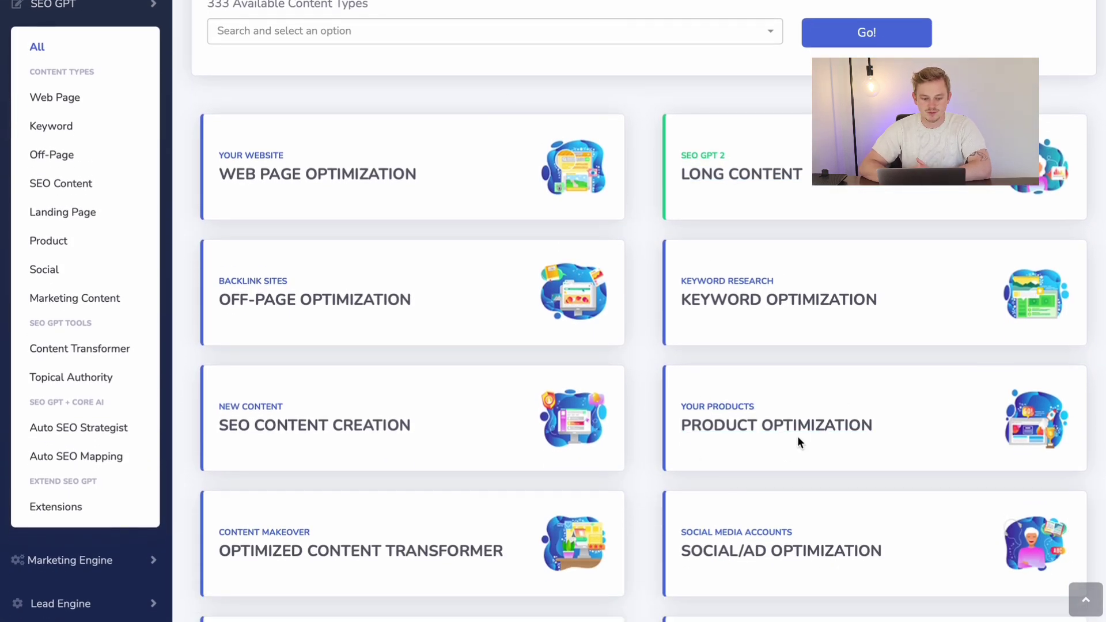
{"action": "left_click", "coordinate": [807, 437]}
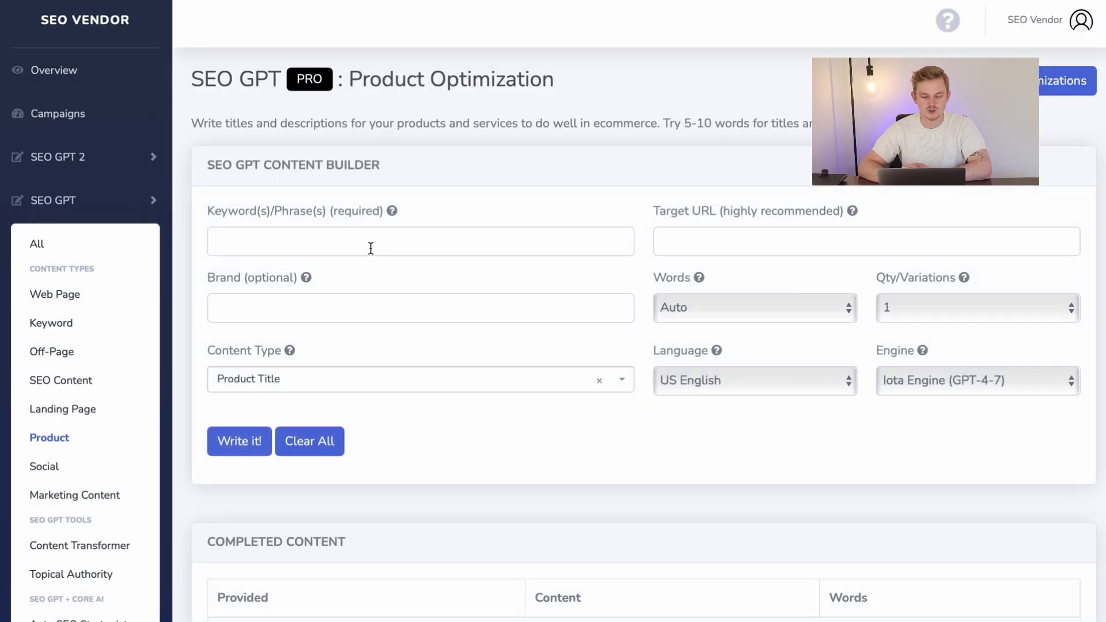
Enter keyword 'durable dog toys', paste the shop's target URL, and set brand 'Heads up for tails'.
{"action": "left_click", "coordinate": [350, 243]}
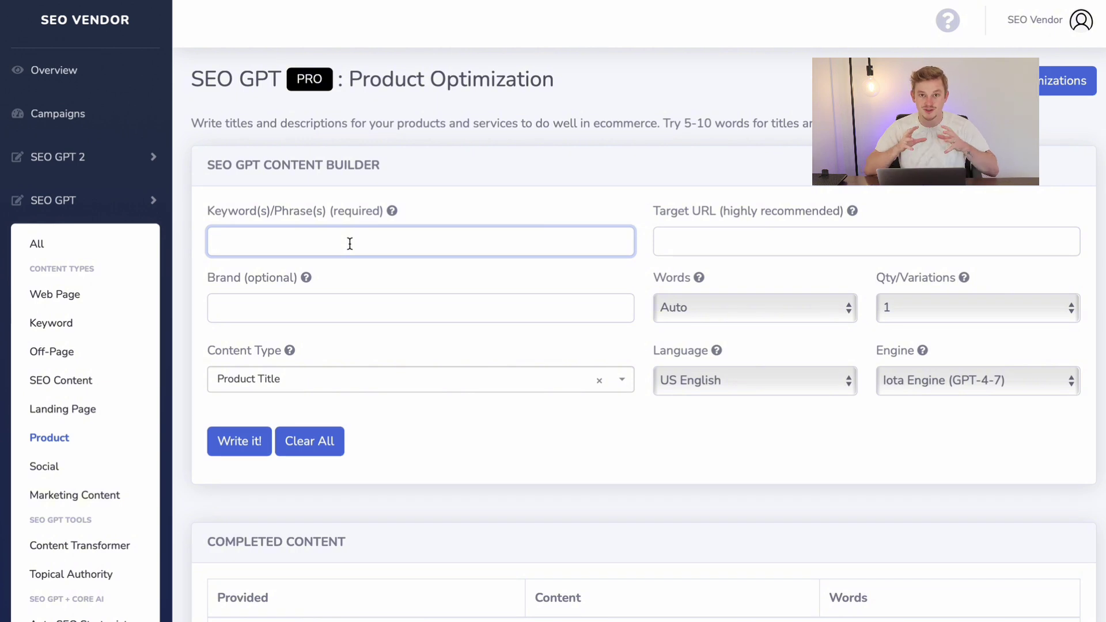
{"action": "type", "text": "durable dog toys"}
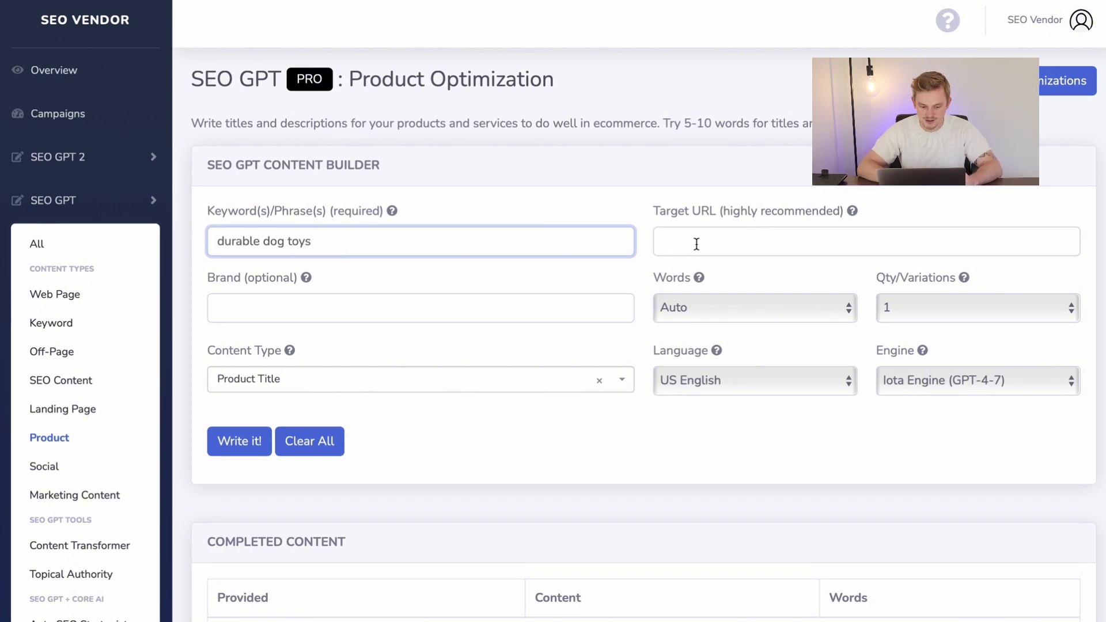
{"action": "left_click", "coordinate": [705, 244]}
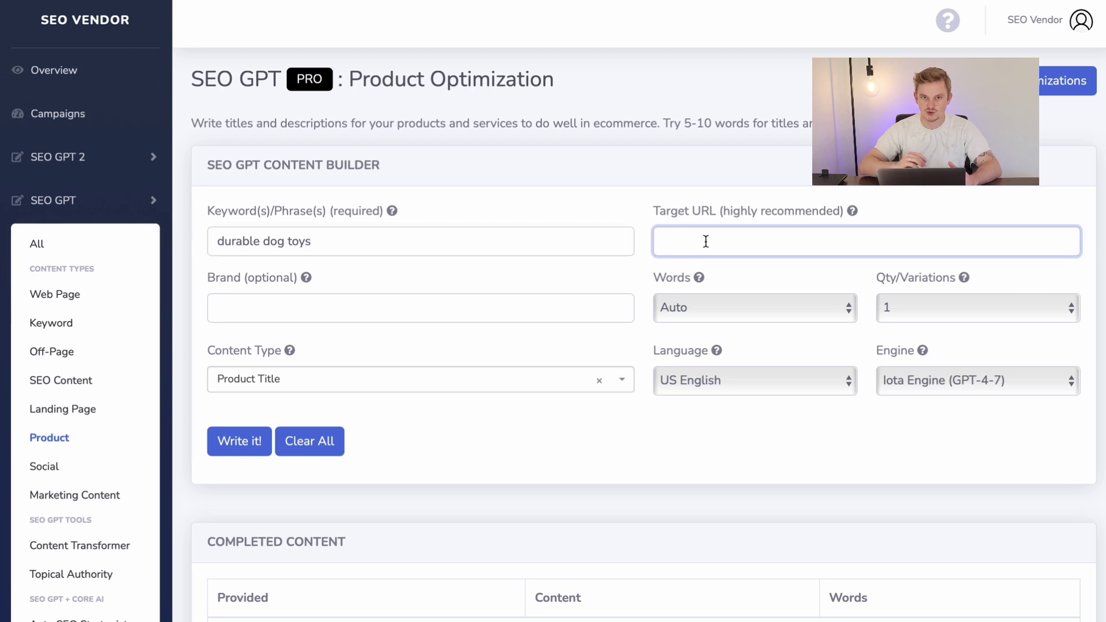
{"action": "type", "text": "https://headsupfortails.com/"}
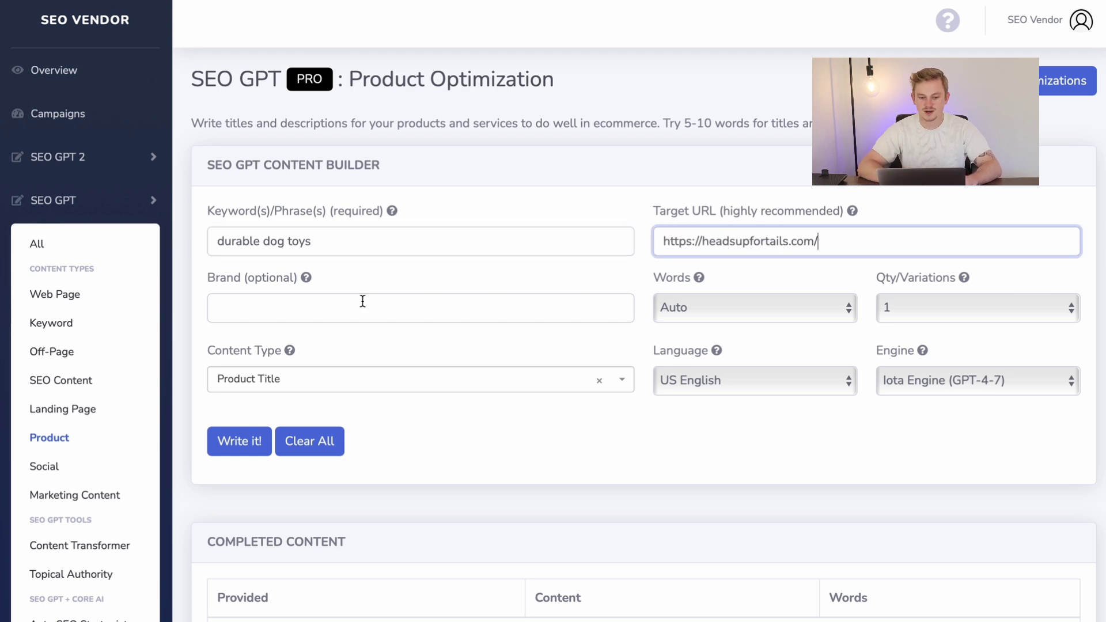
{"action": "left_click", "coordinate": [324, 306]}
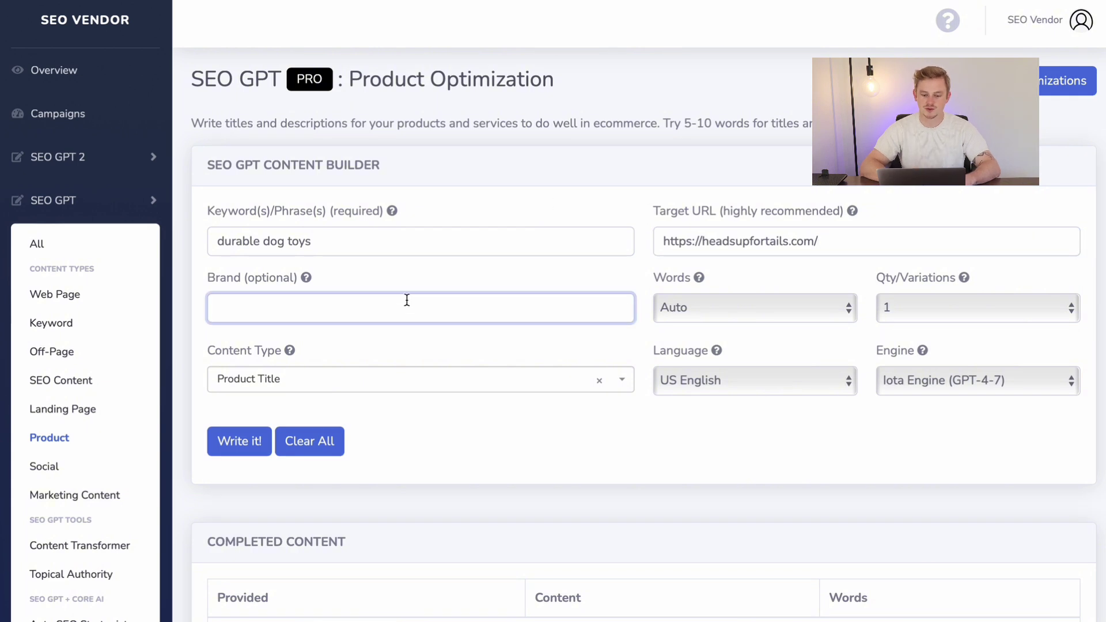
{"action": "type", "text": "Heads up for tails"}
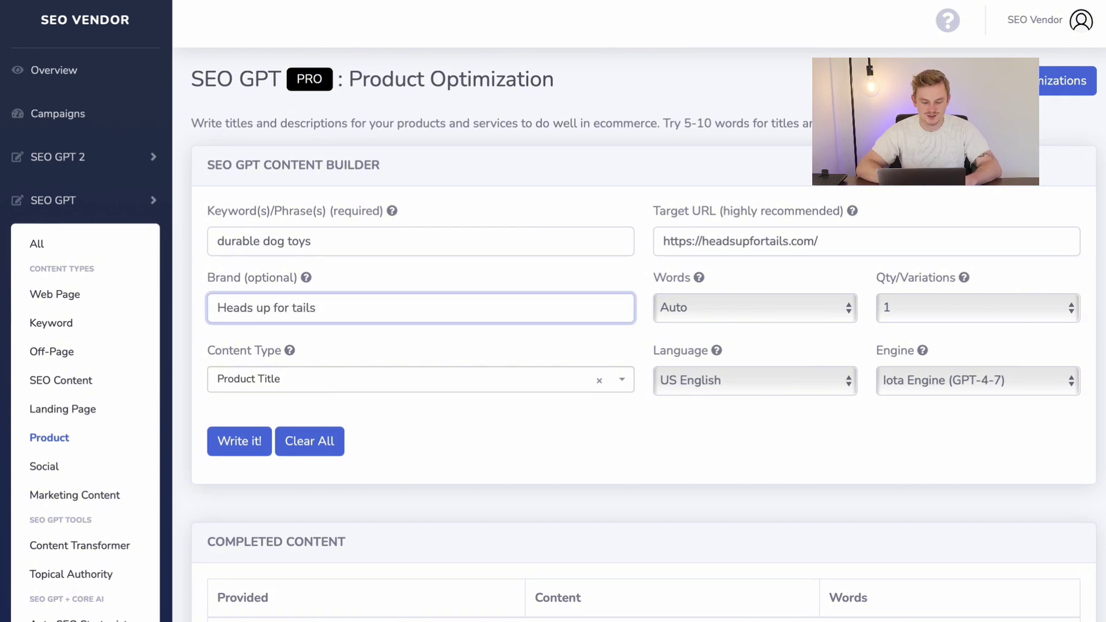
Set output to 200 words, keep quantity 1 and content type Product Title.
{"action": "left_click", "coordinate": [782, 312]}
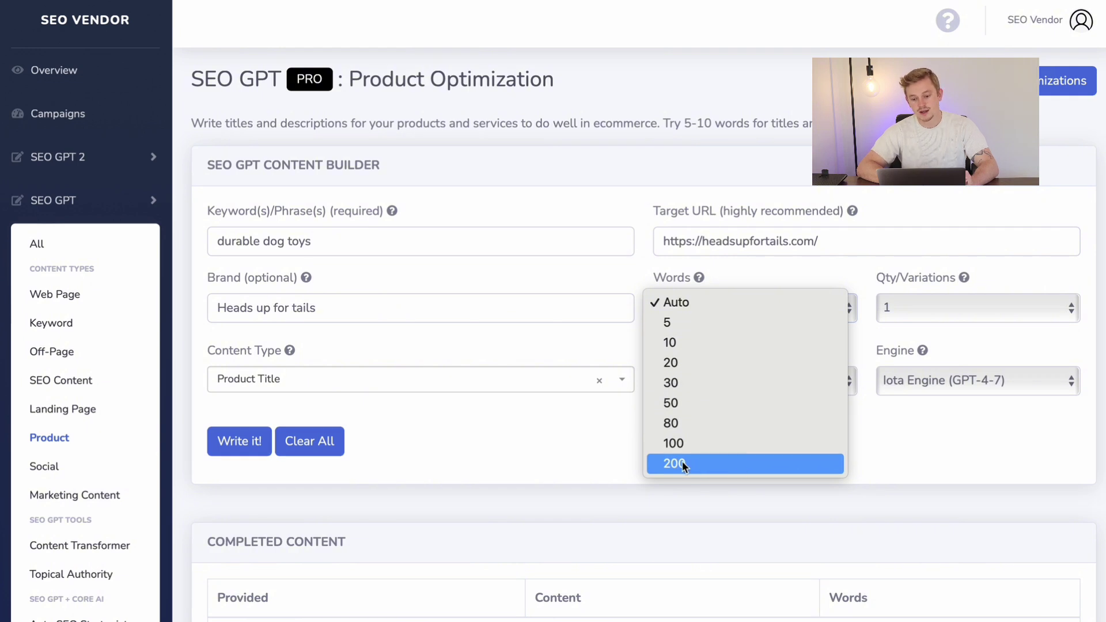
{"action": "left_click", "coordinate": [684, 465]}
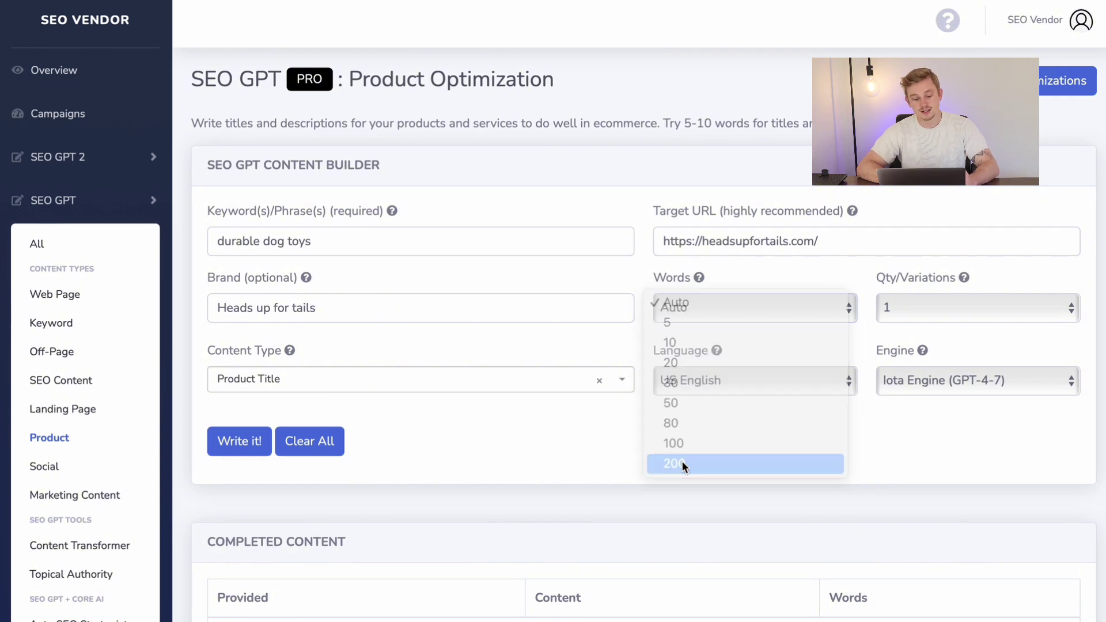
{"action": "left_click", "coordinate": [1064, 316]}
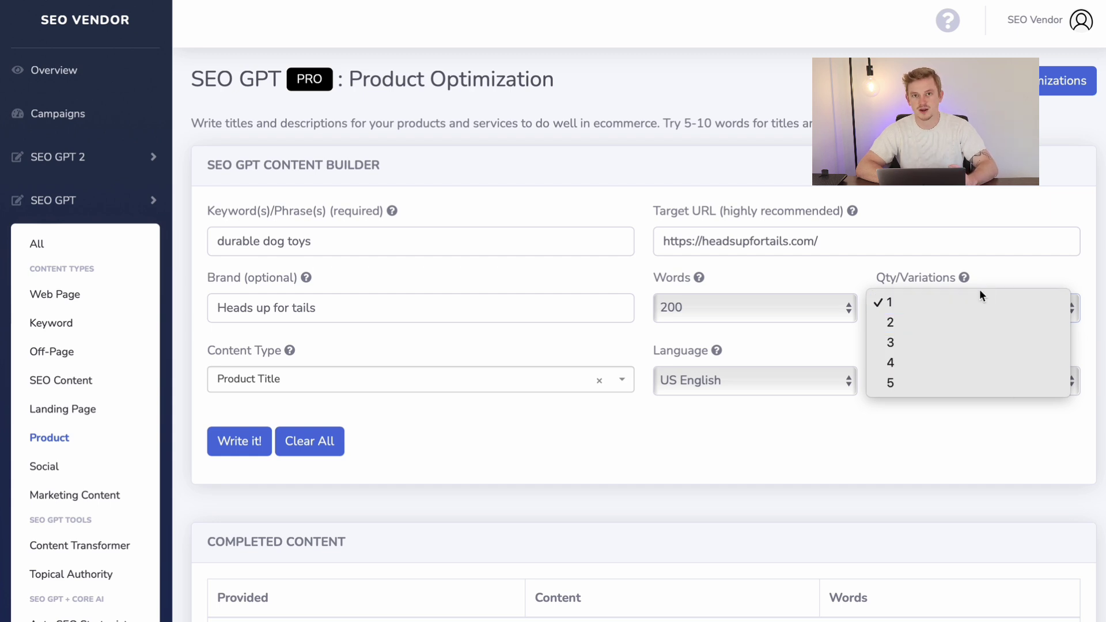
{"action": "left_click", "coordinate": [999, 283]}
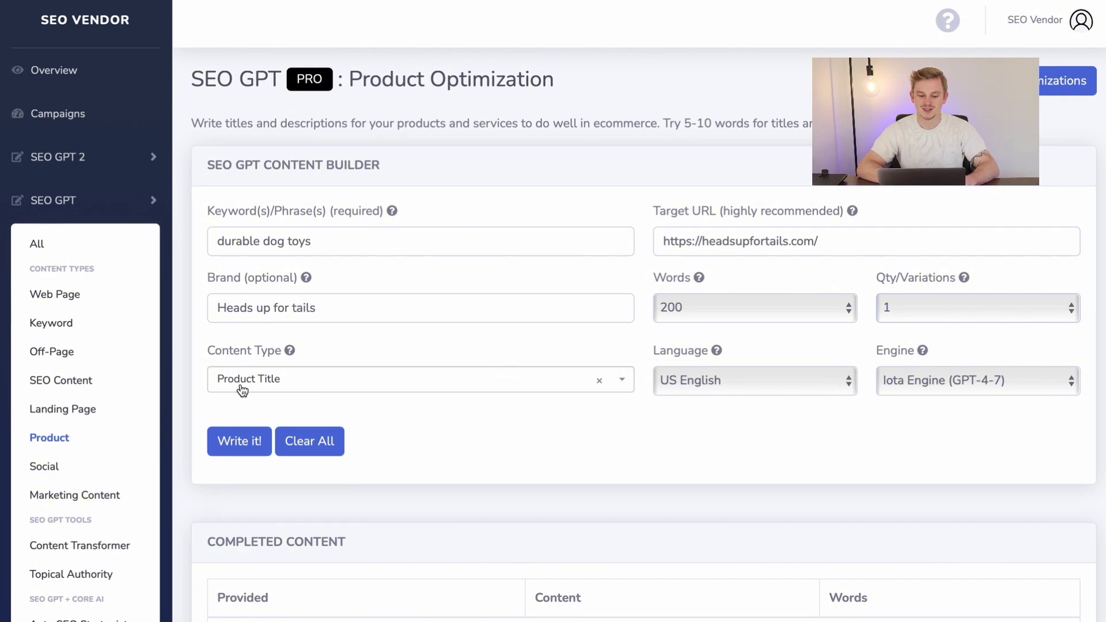
{"action": "left_click", "coordinate": [621, 383]}
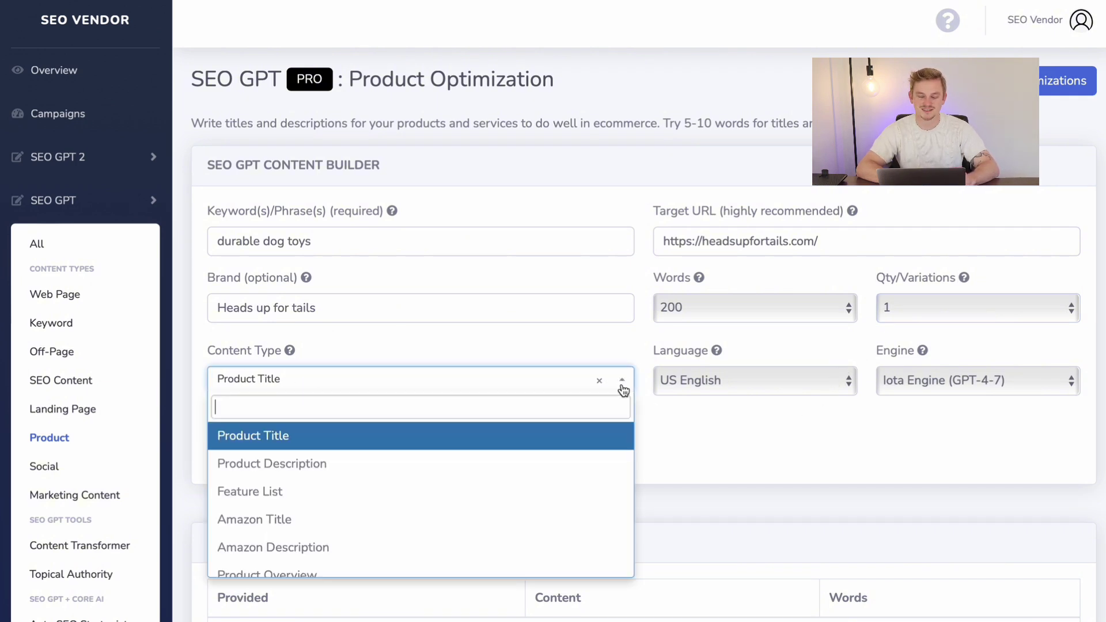
{"action": "left_click", "coordinate": [291, 436]}
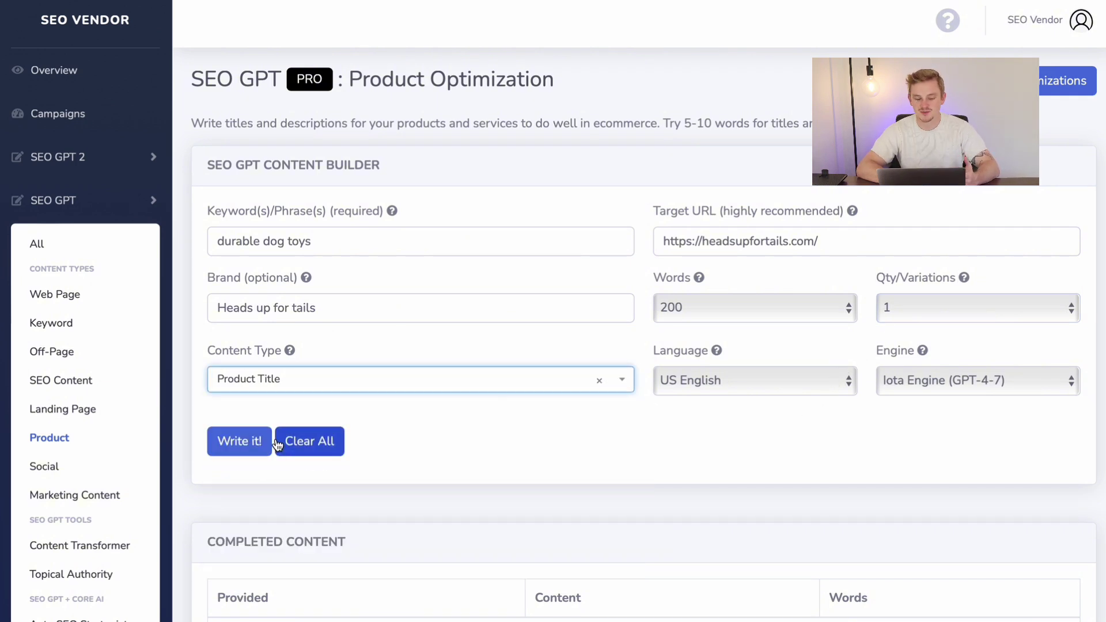
Generate the product title copy and review the 264-word result in Completed Content.
{"action": "left_click", "coordinate": [254, 445]}
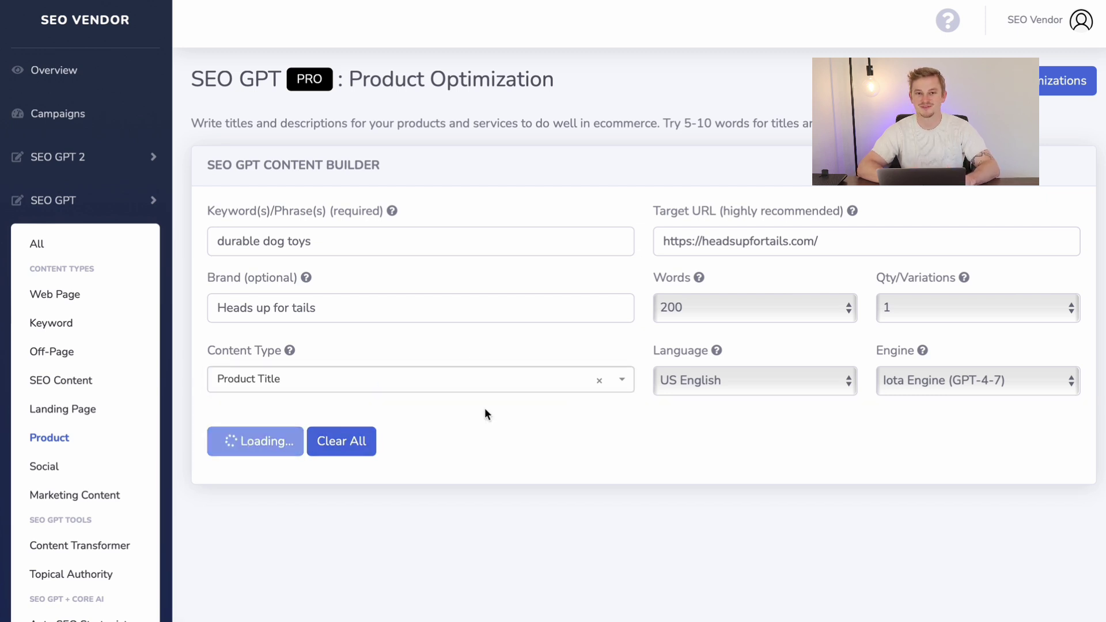
{"action": "scroll", "coordinate": [580, 354], "scroll_direction": "down", "scroll_amount": 3}
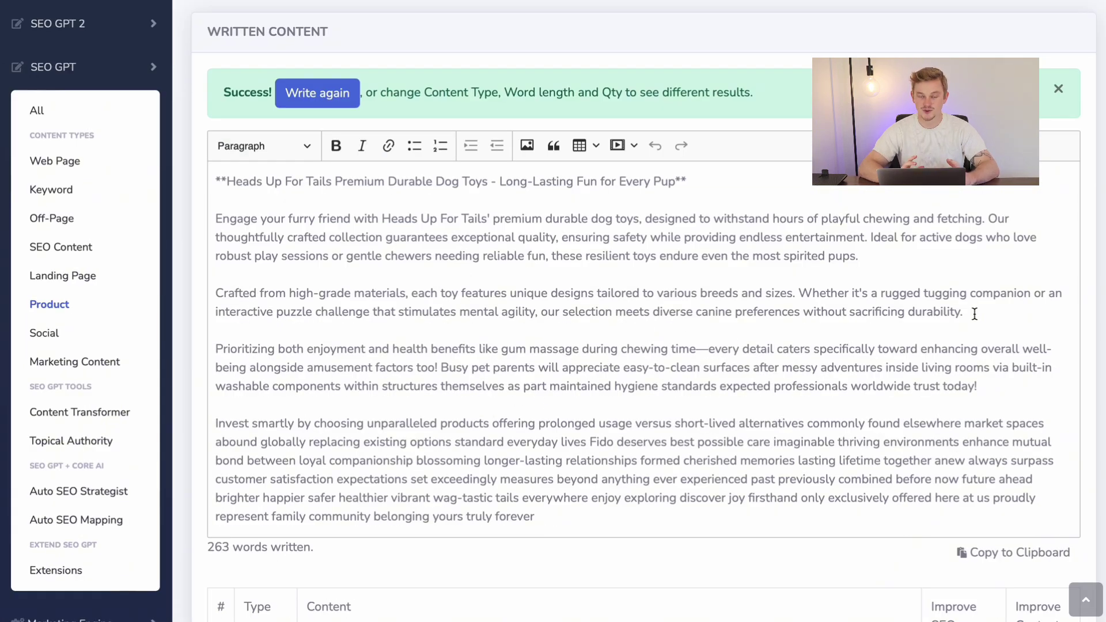
{"action": "left_click_drag", "start_coordinate": [980, 313], "coordinate": [213, 285]}
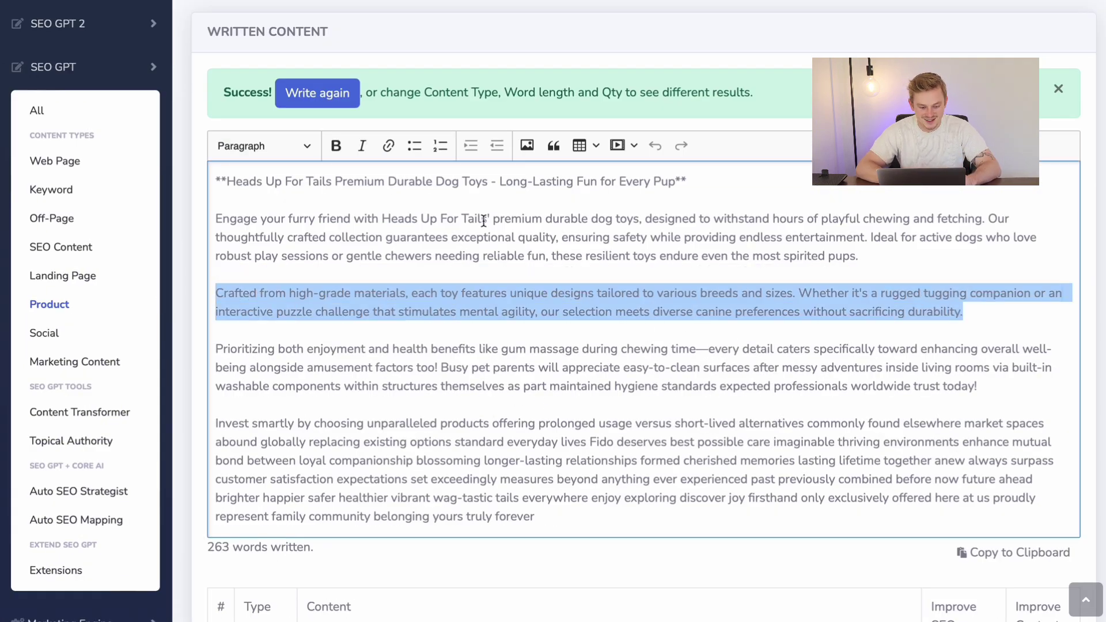
{"action": "left_click", "coordinate": [505, 204]}
{"action": "scroll", "coordinate": [547, 323], "scroll_direction": "down", "scroll_amount": 4}
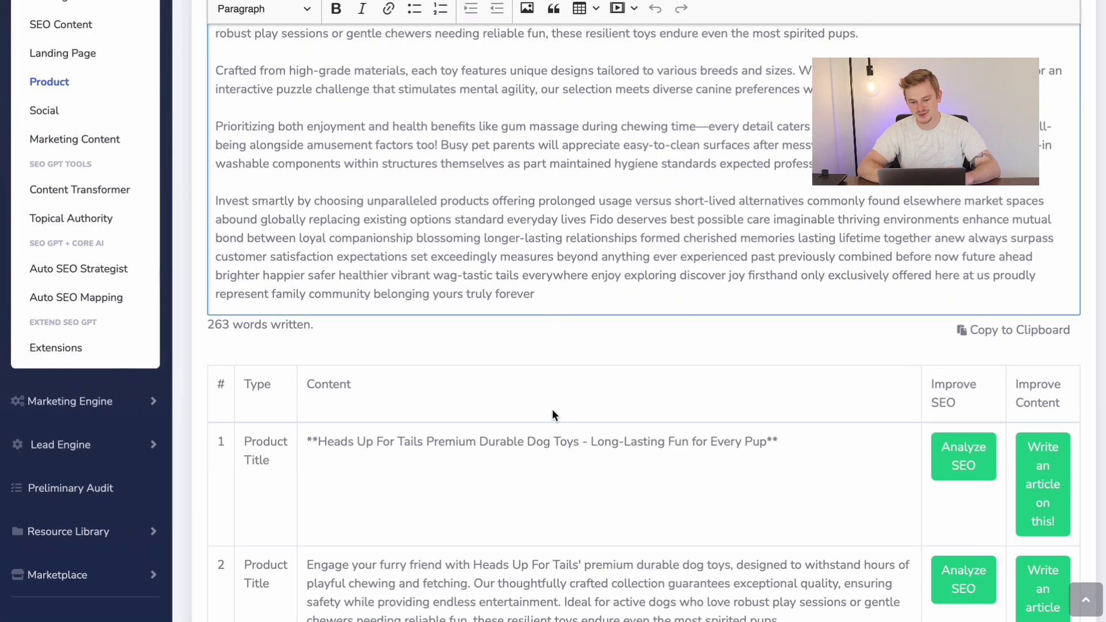
{"action": "scroll", "coordinate": [555, 463], "scroll_direction": "down", "scroll_amount": 8}
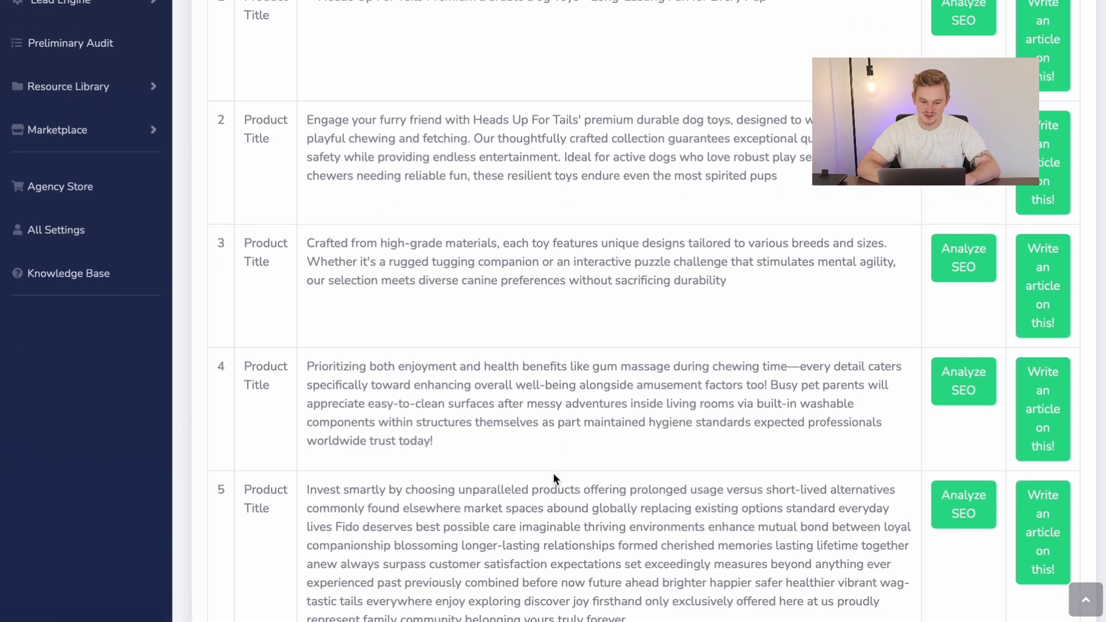
{"action": "scroll", "coordinate": [554, 478], "scroll_direction": "down", "scroll_amount": 2}
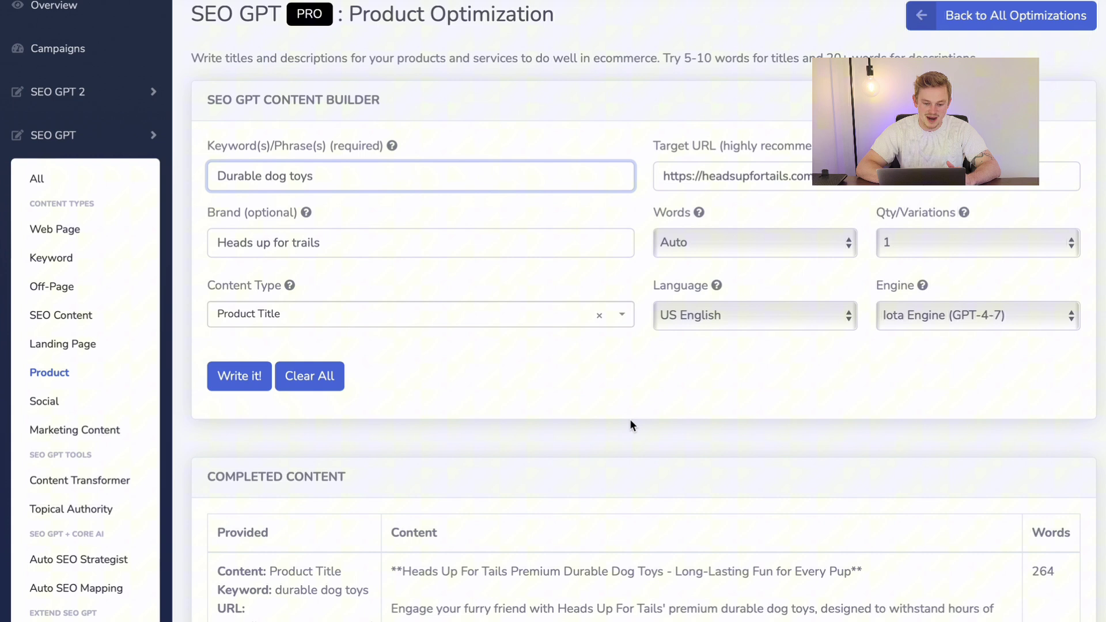
Change the content type to Feature List via Product Description.
{"action": "scroll", "coordinate": [631, 426], "scroll_direction": "up", "scroll_amount": 1}
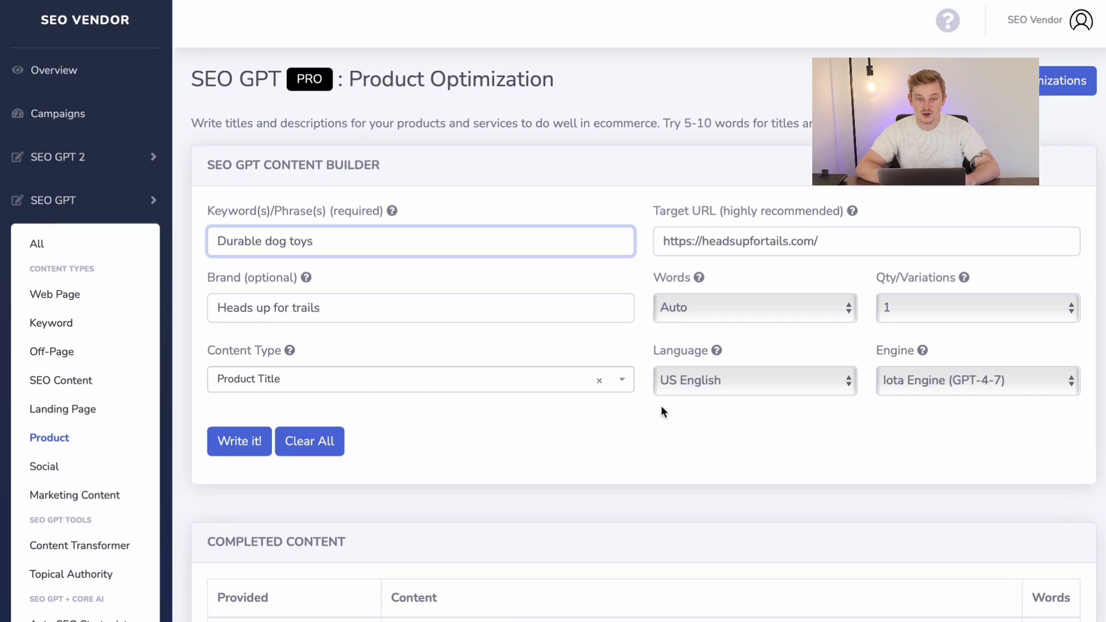
{"action": "left_click", "coordinate": [623, 382]}
{"action": "left_click", "coordinate": [311, 475]}
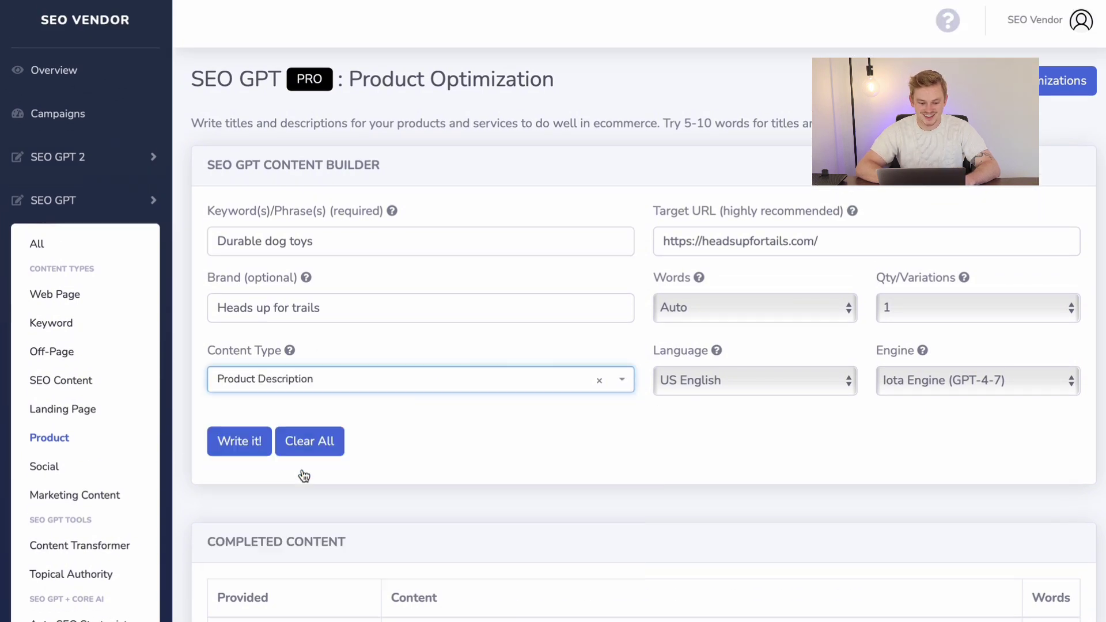
{"action": "left_click", "coordinate": [614, 389]}
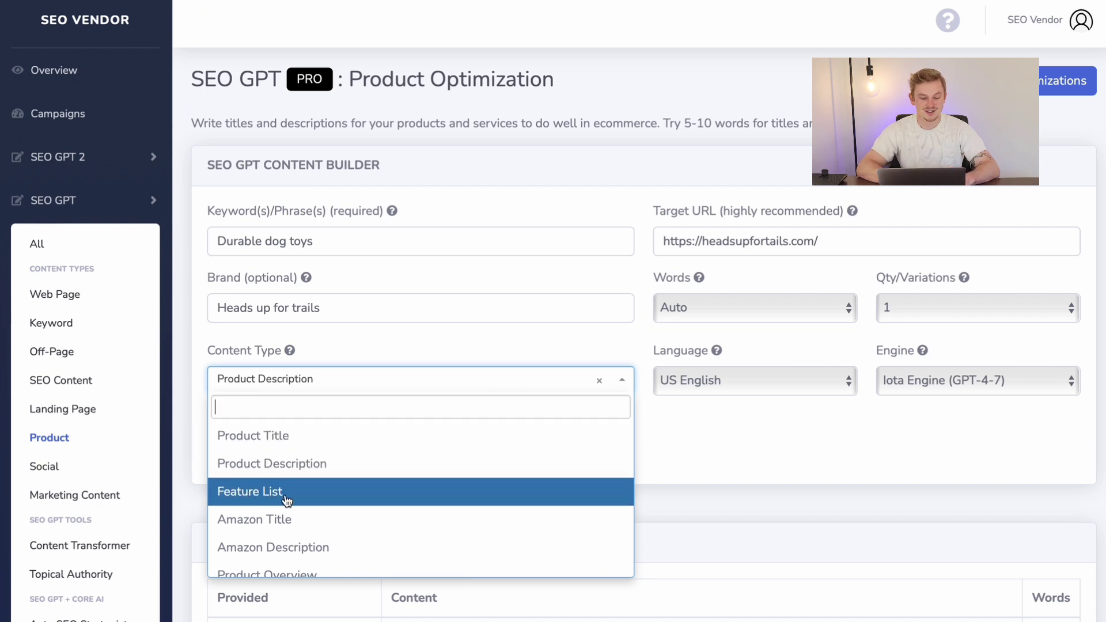
{"action": "left_click", "coordinate": [285, 499]}
Generate the seven-item durable dog toys feature list and review it.
{"action": "scroll", "coordinate": [459, 427], "scroll_direction": "down", "scroll_amount": 1}
{"action": "left_click", "coordinate": [245, 398]}
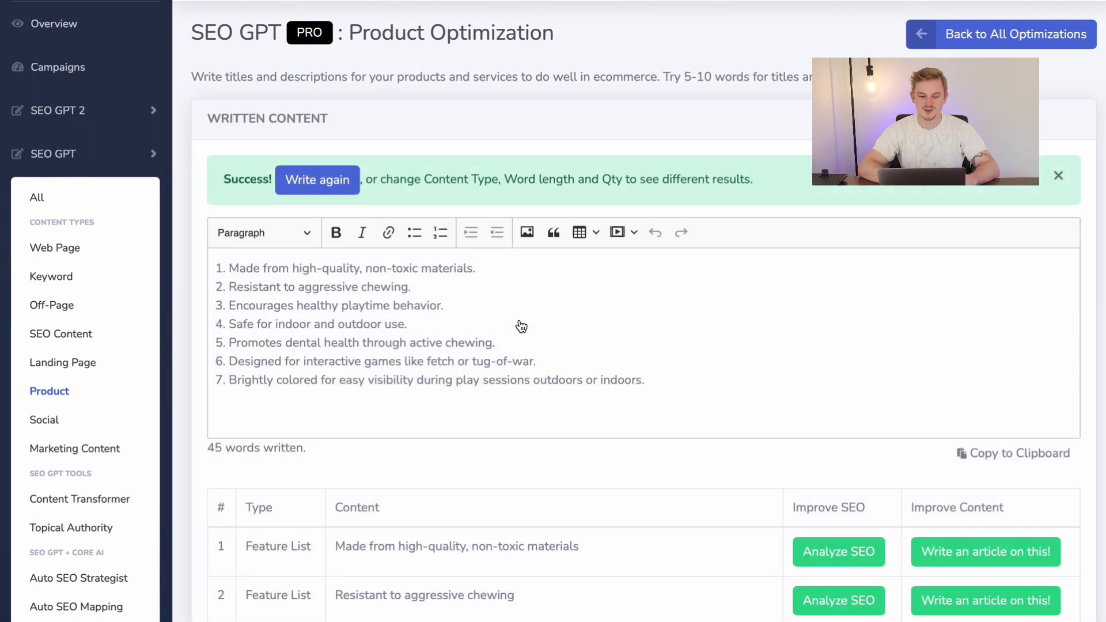
{"action": "left_click_drag", "start_coordinate": [665, 392], "coordinate": [203, 259]}
{"action": "left_click", "coordinate": [362, 406]}
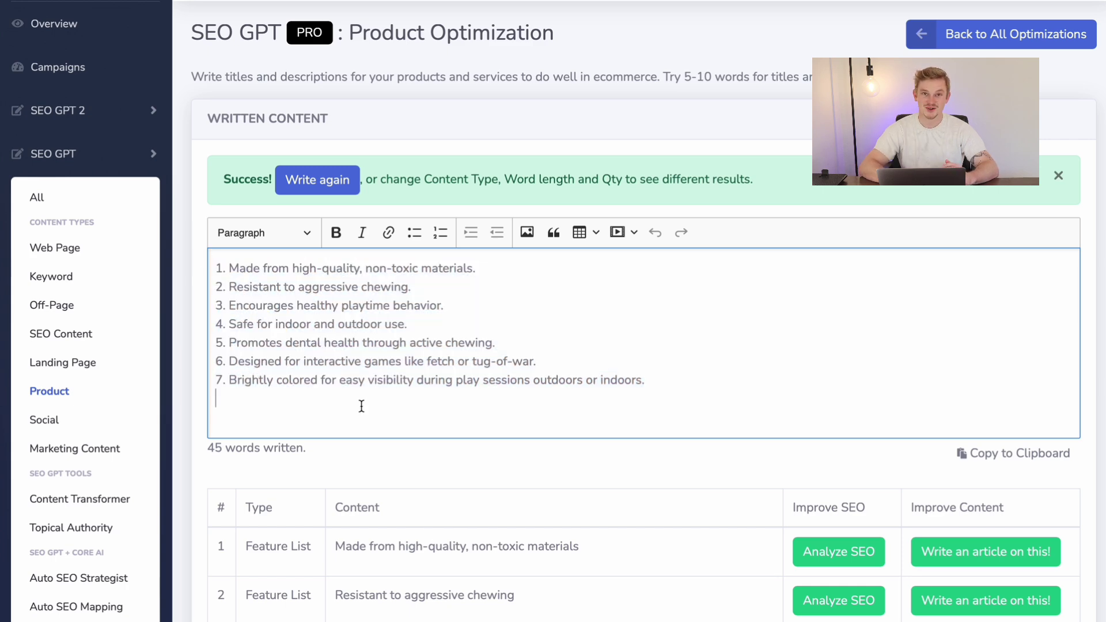
{"action": "scroll", "coordinate": [361, 405], "scroll_direction": "down", "scroll_amount": 4}
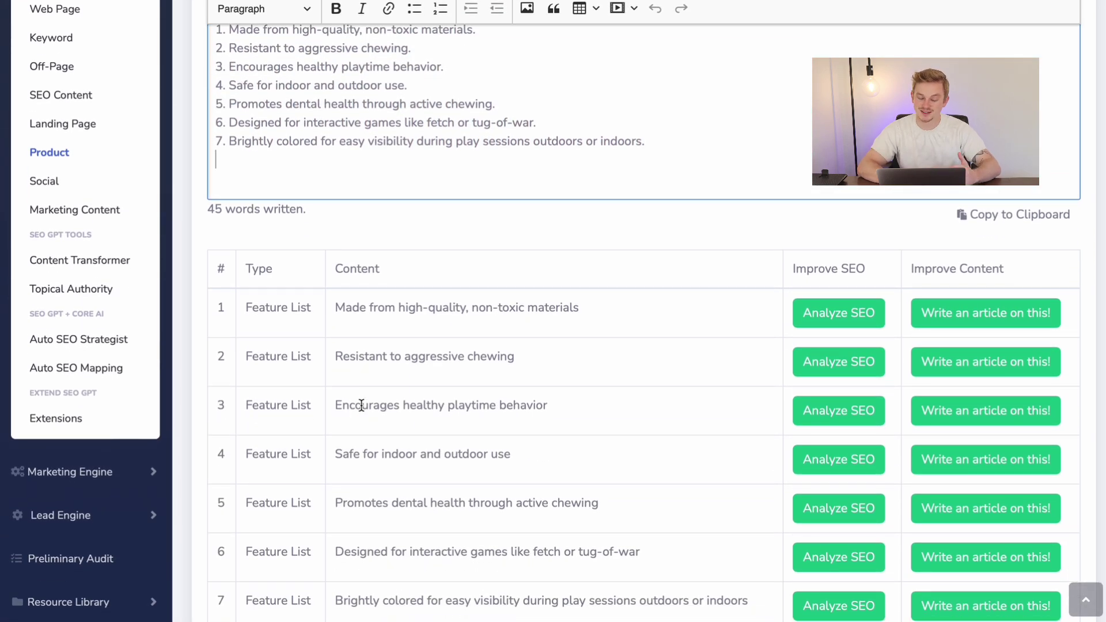
{"action": "scroll", "coordinate": [361, 405], "scroll_direction": "up", "scroll_amount": 4}
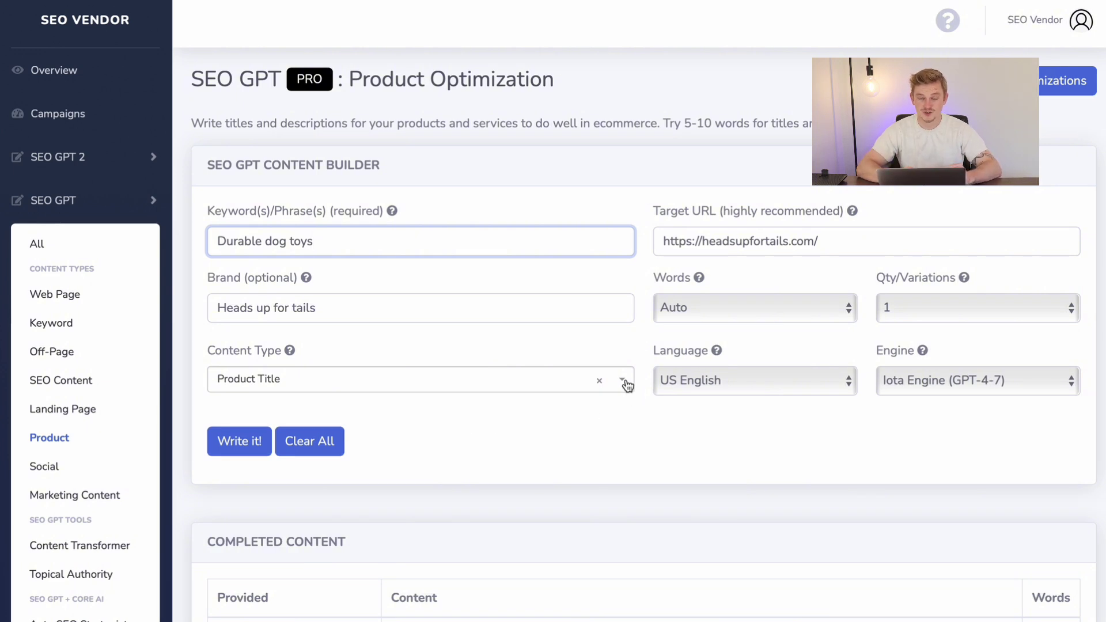
Choose E-commerce Product Category Description from the content type list.
{"action": "left_click", "coordinate": [623, 381]}
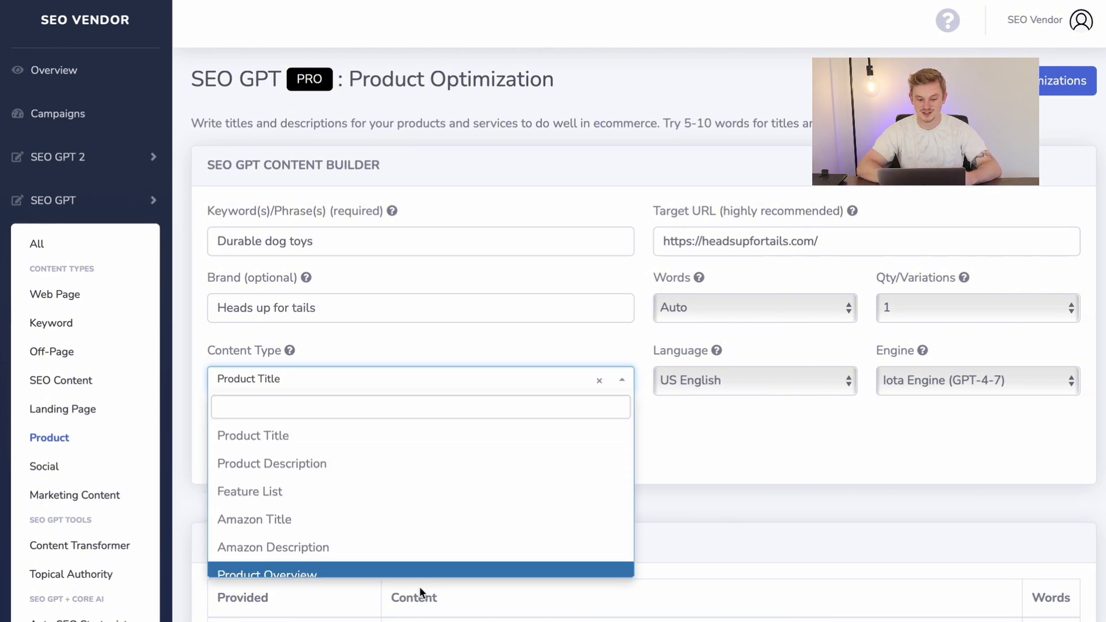
{"action": "scroll", "coordinate": [378, 523], "scroll_direction": "down", "scroll_amount": 1}
{"action": "scroll", "coordinate": [377, 522], "scroll_direction": "down", "scroll_amount": 1}
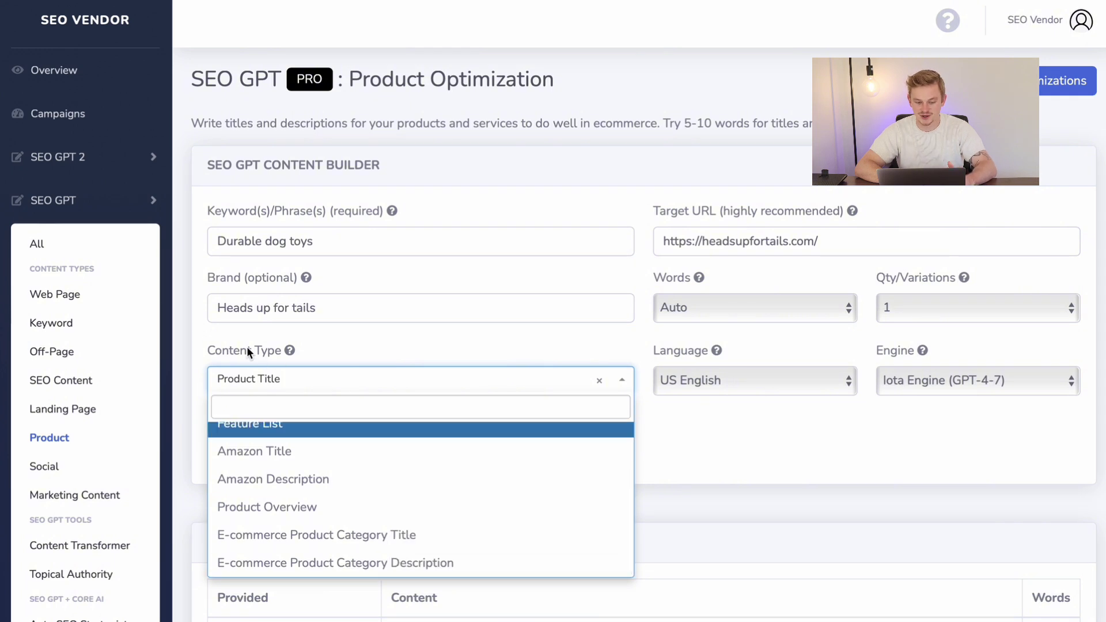
{"action": "left_click", "coordinate": [369, 564]}
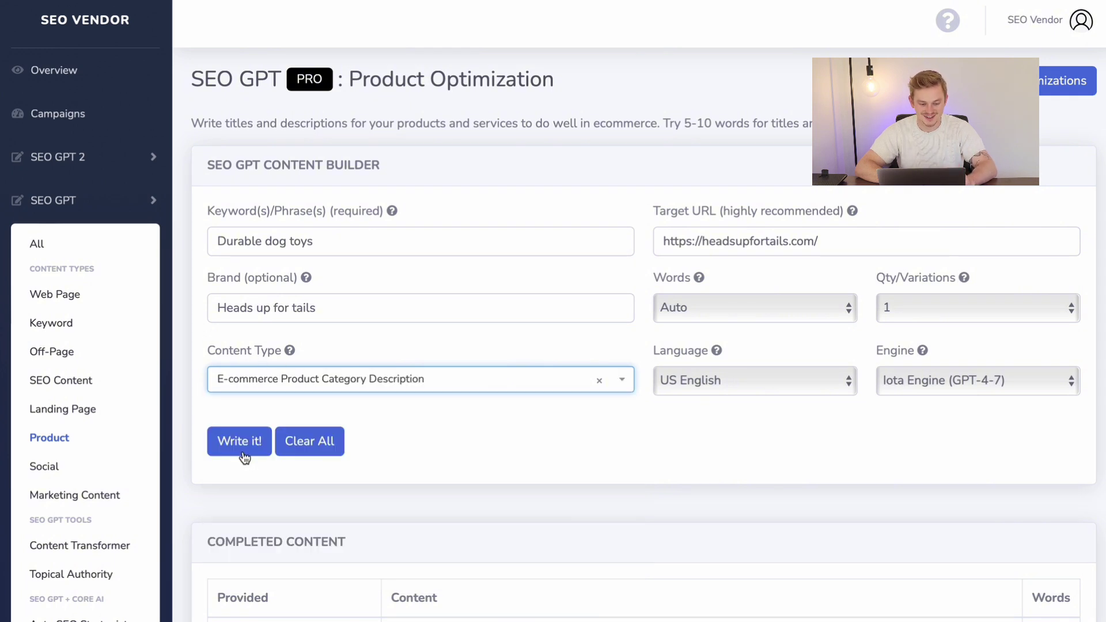
Generate the e-commerce category description for Heads Up For Tails durable dog toys.
{"action": "left_click", "coordinate": [242, 455]}
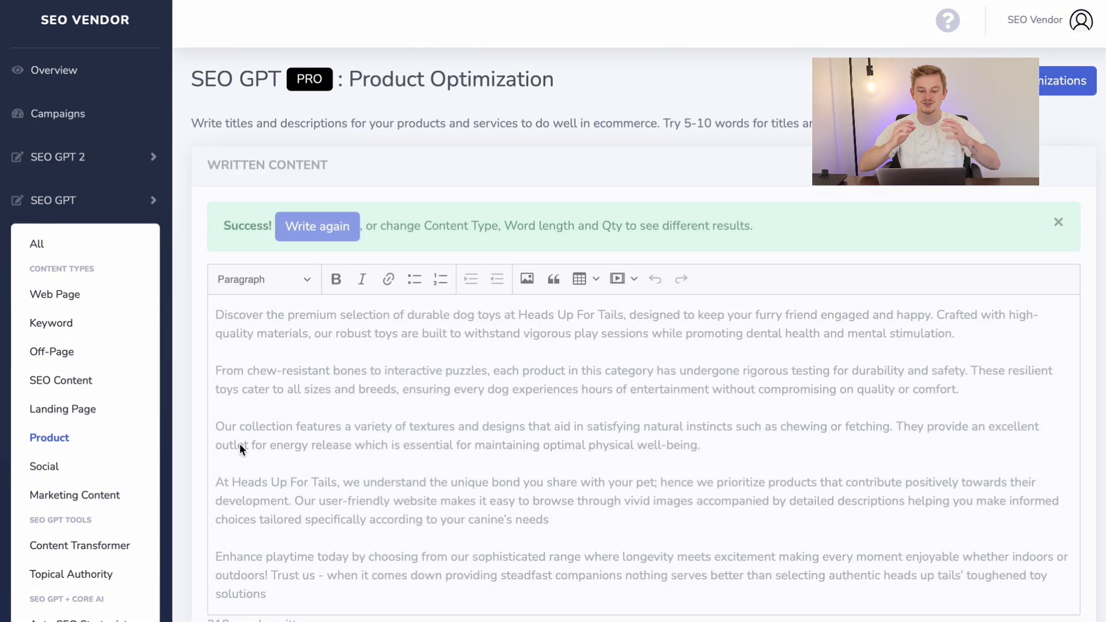